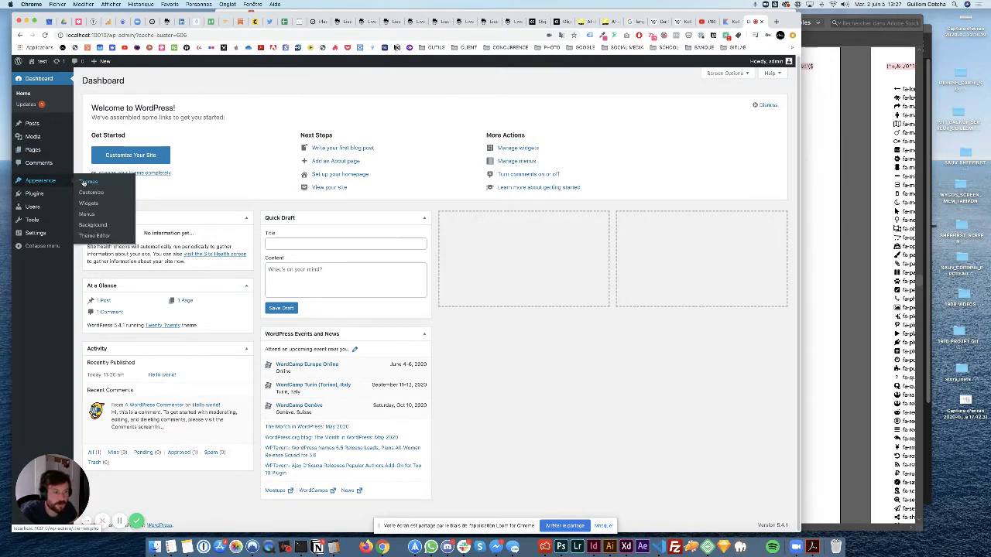
Open the form for uploading a new WordPress theme as a .zip file.
click(84, 183)
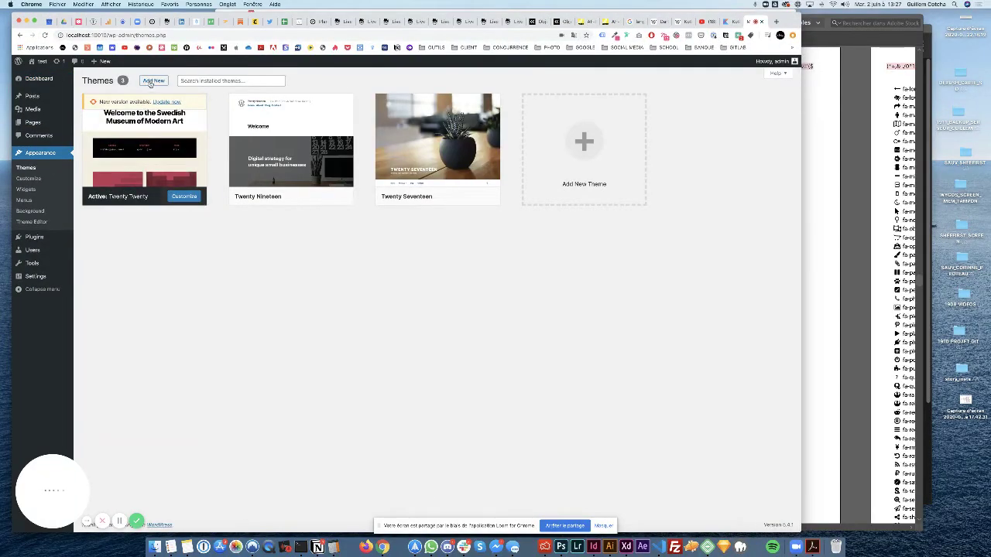
click(152, 81)
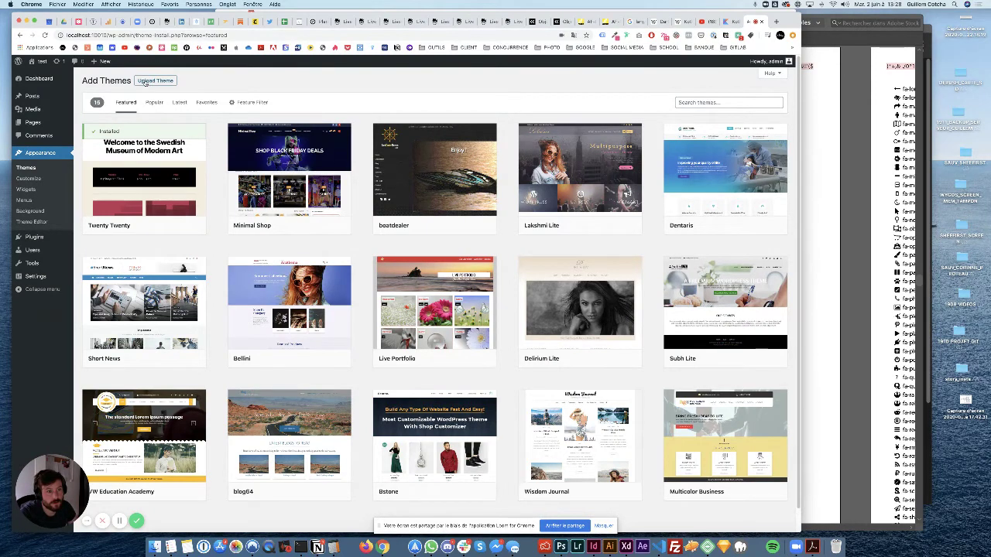
click(145, 84)
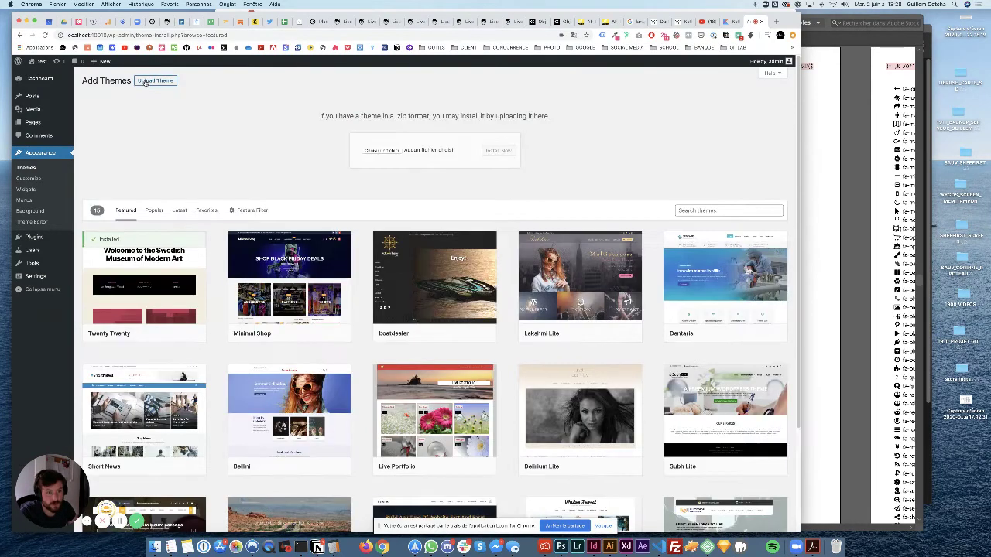
Upload and install salient.zip from the SALIENT 11.1 folder, under WORDPRESS > THEME > SALIENT in the personal Google Drive media bank.
click(378, 153)
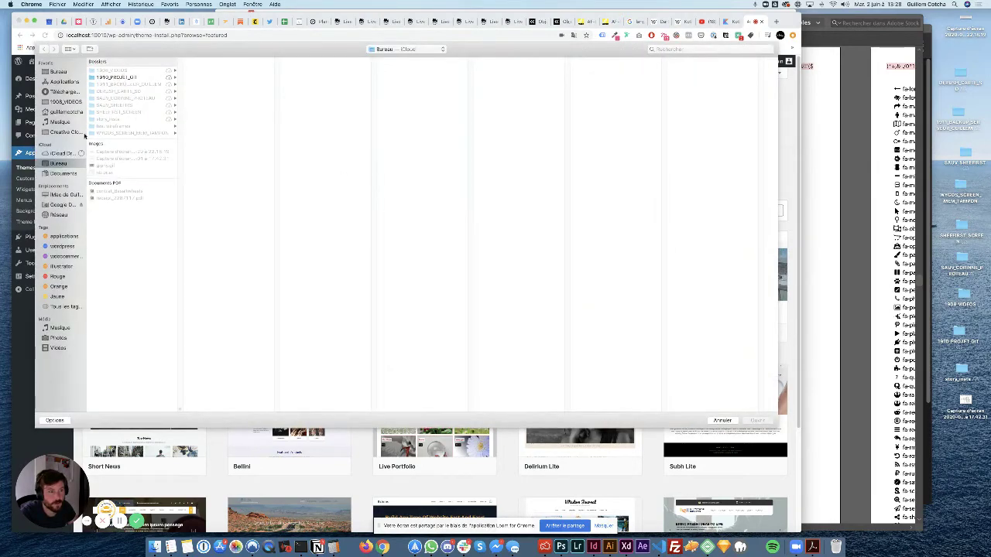
click(58, 71)
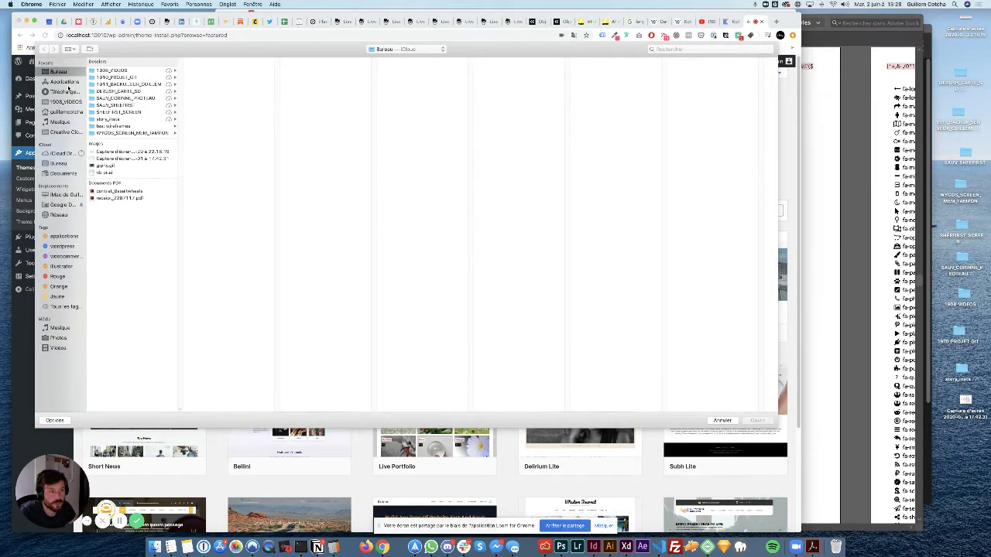
click(63, 204)
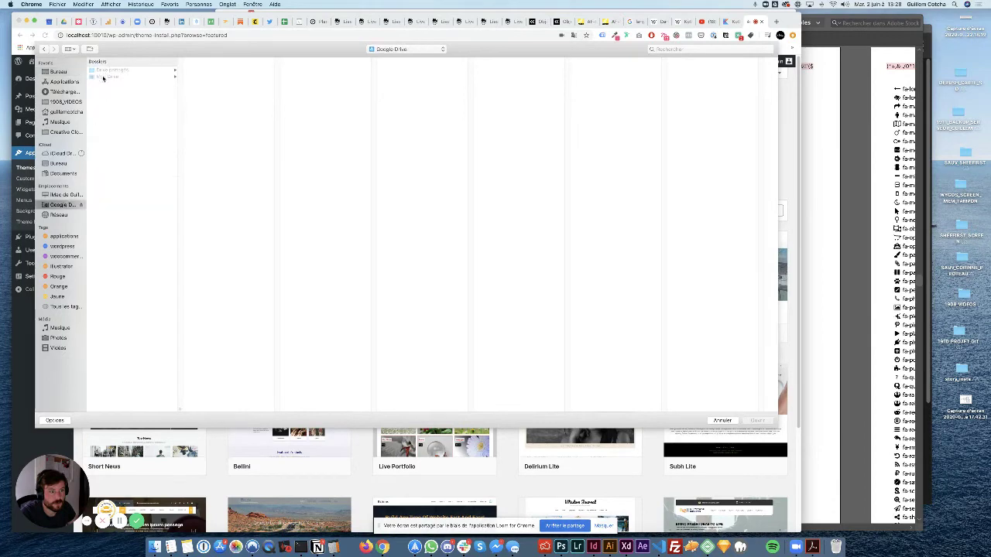
click(103, 77)
click(216, 77)
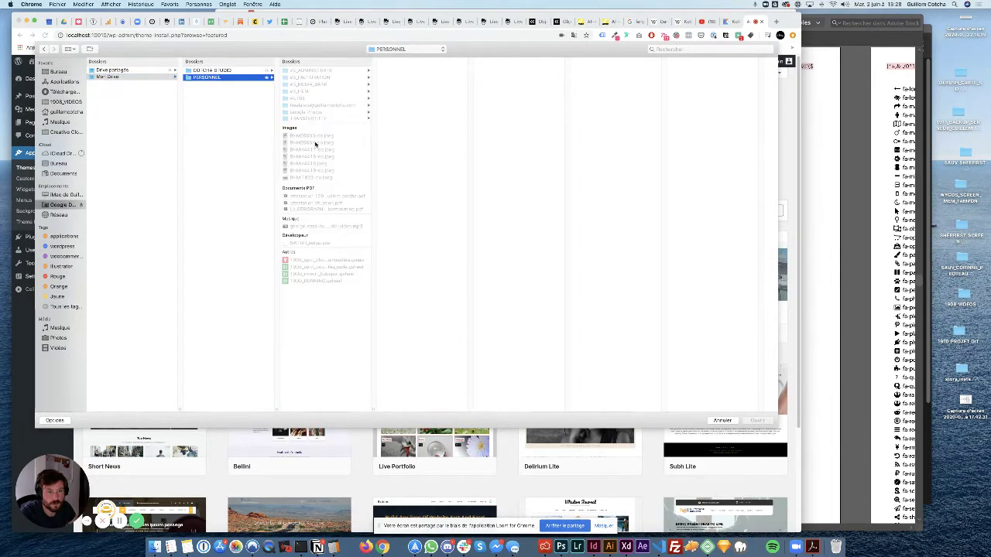
click(310, 83)
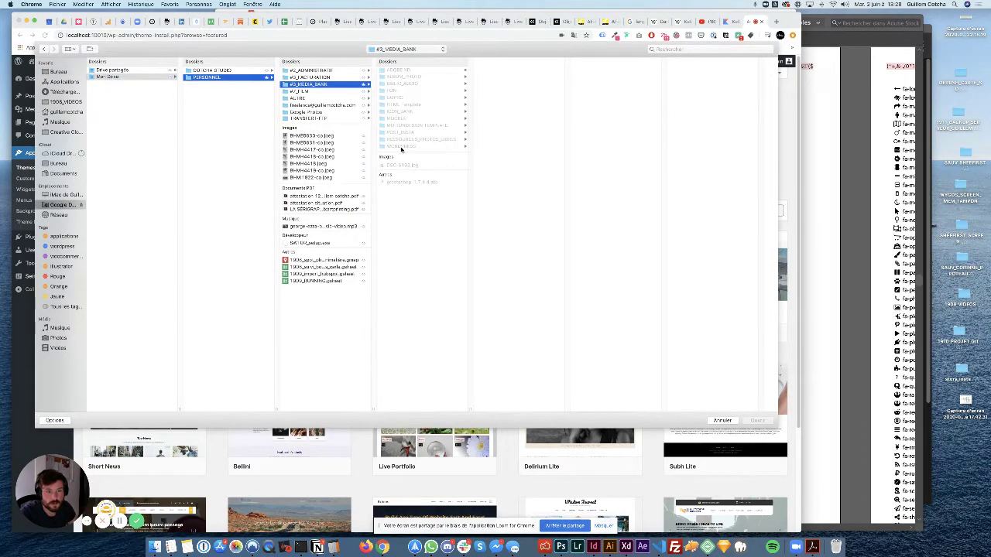
click(403, 145)
click(509, 77)
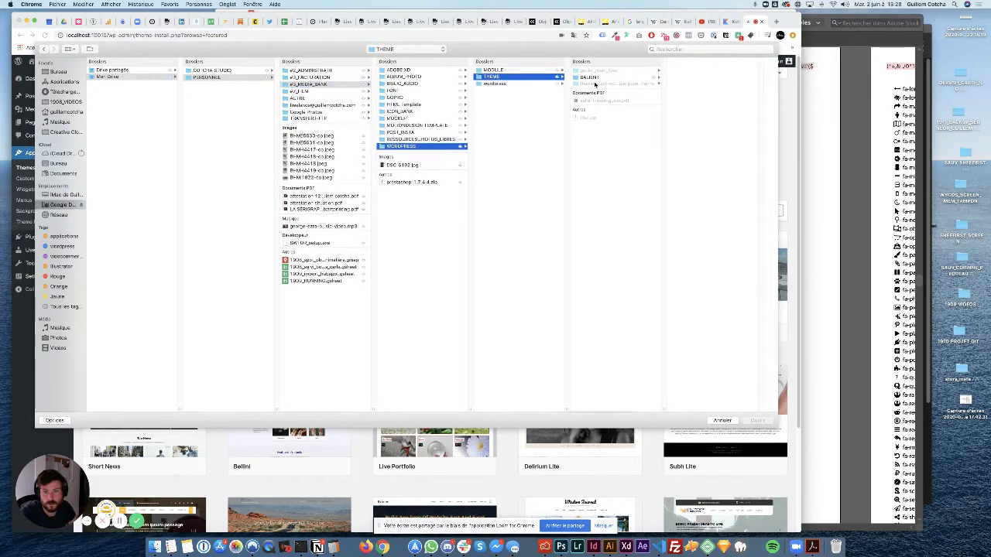
click(590, 78)
click(703, 71)
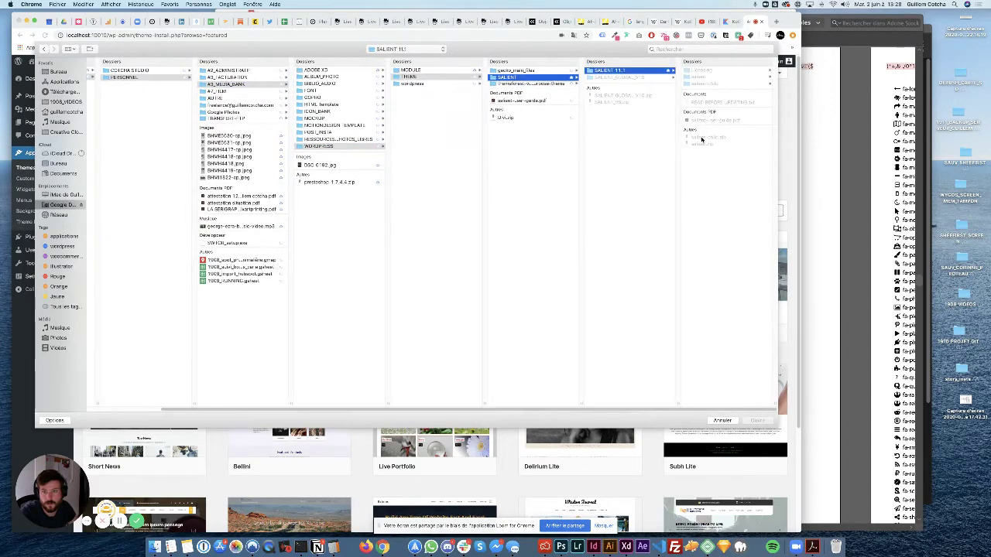
click(700, 145)
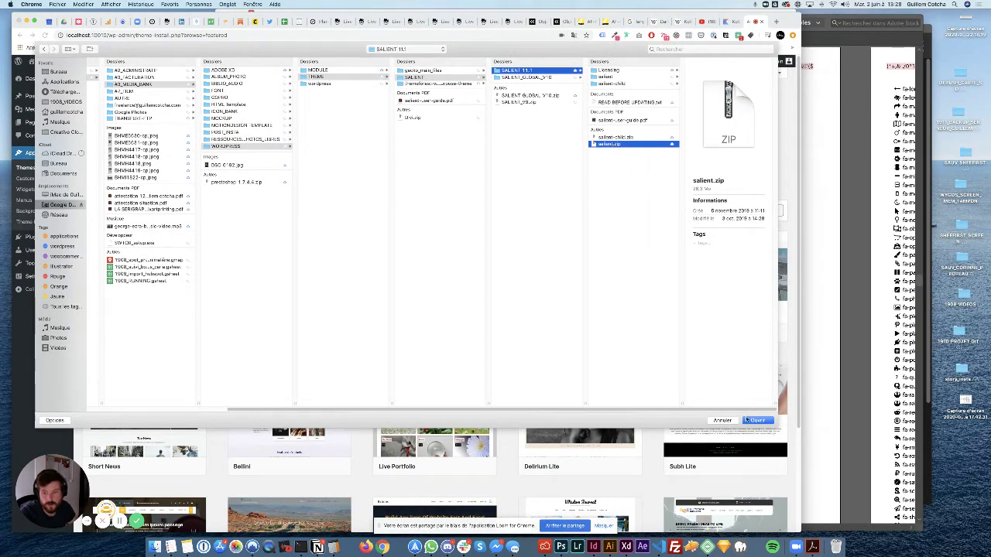
click(756, 422)
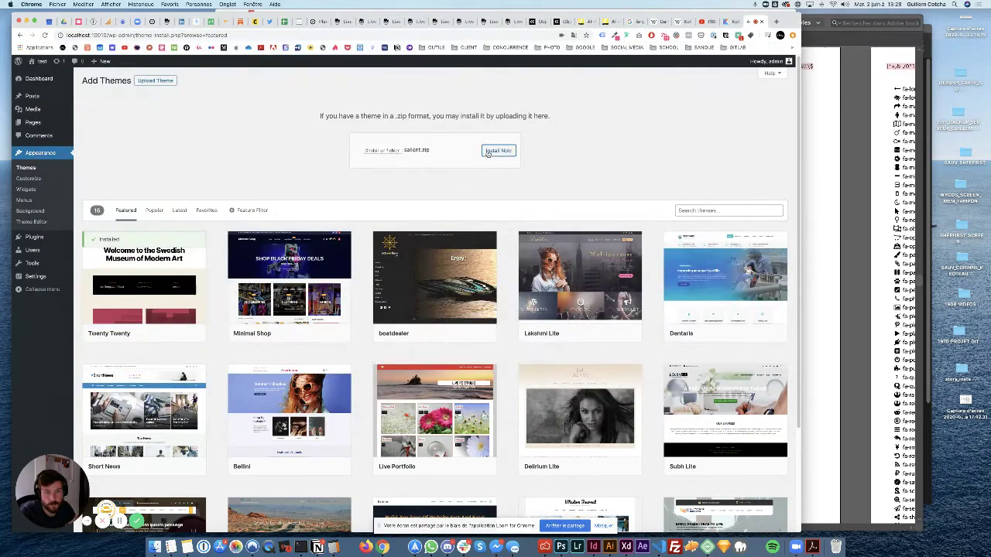
click(493, 152)
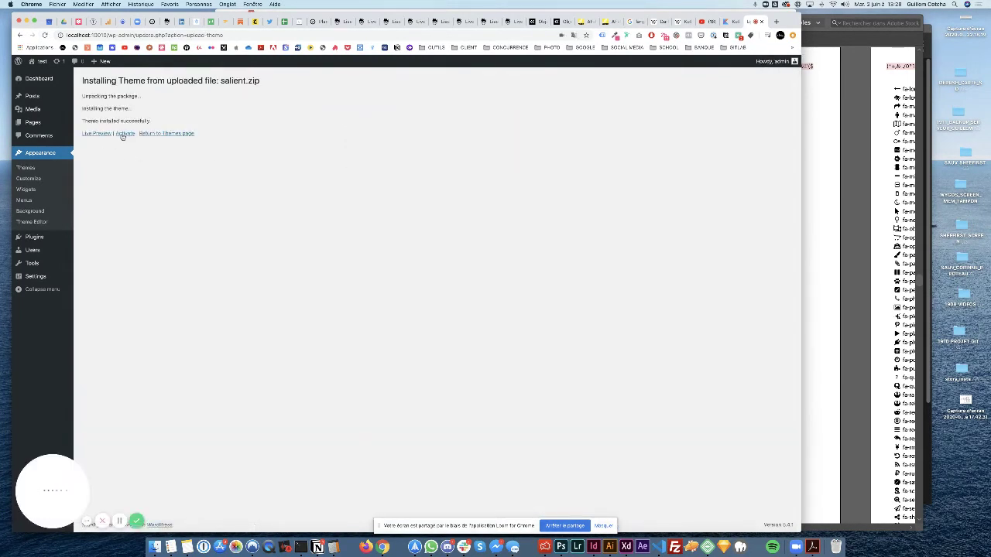
Return to the themes list, then upload and install the child theme salient-child.zip from the SALIENT 11.1 folder.
click(161, 135)
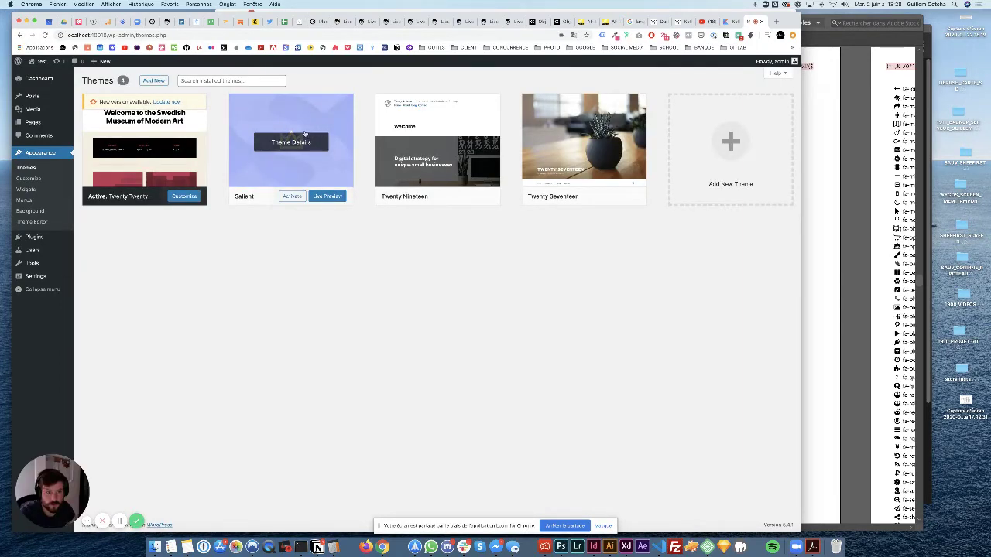
click(153, 80)
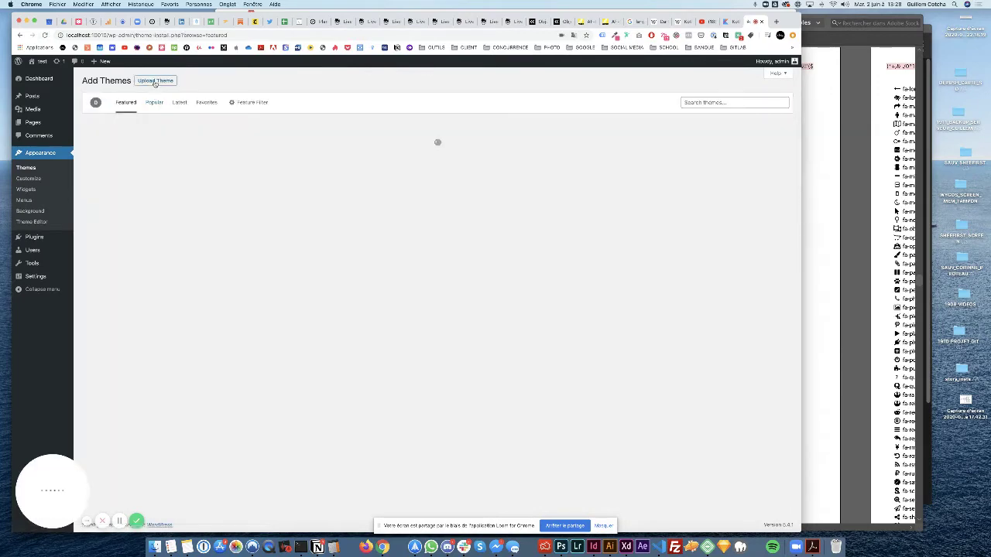
click(155, 82)
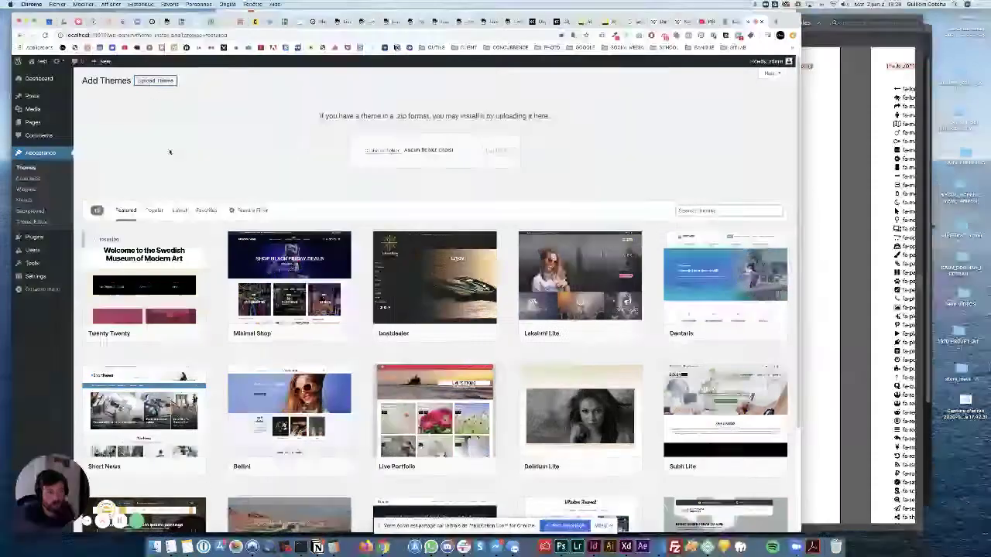
click(385, 151)
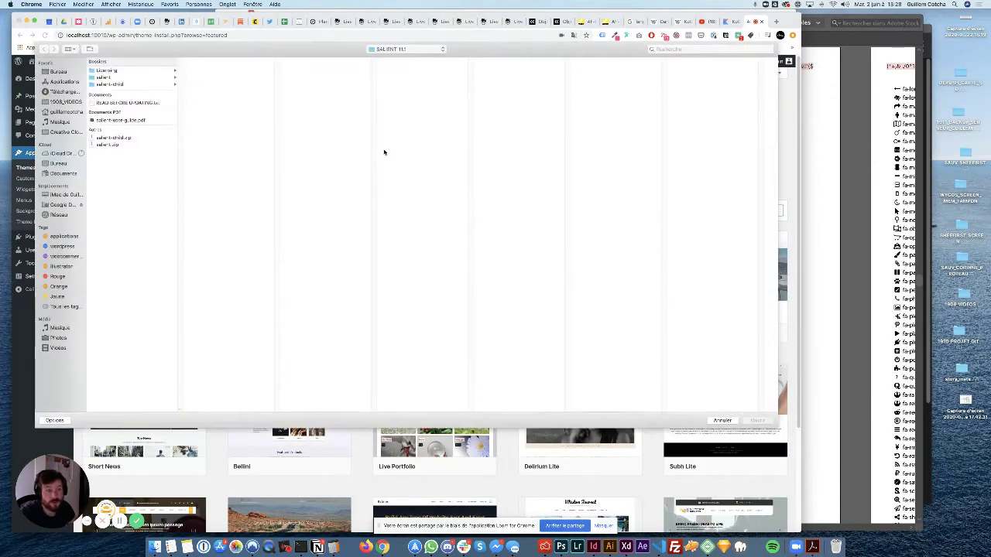
click(119, 139)
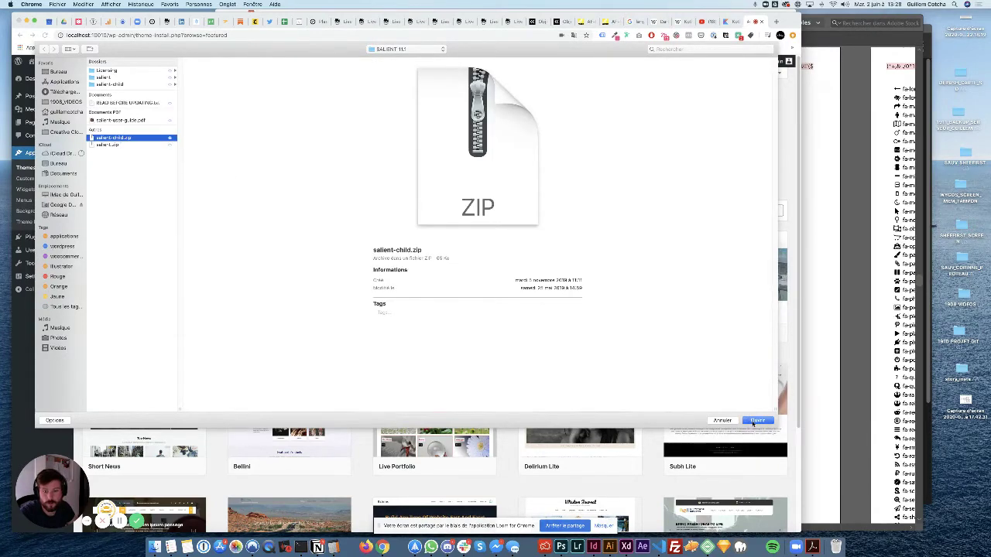
click(757, 420)
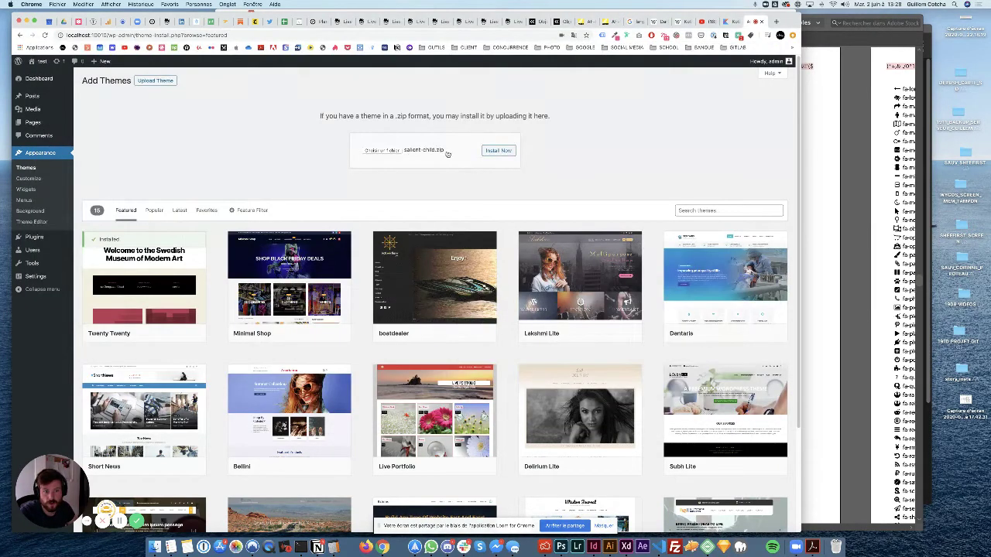
click(487, 154)
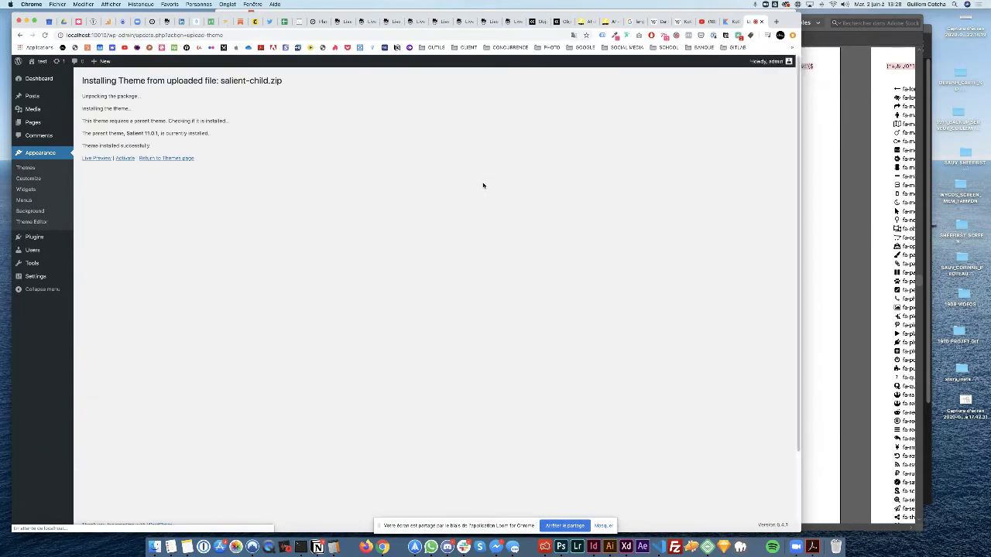
Activate the newly installed Salient child theme on the site.
drag(123, 134, 163, 133)
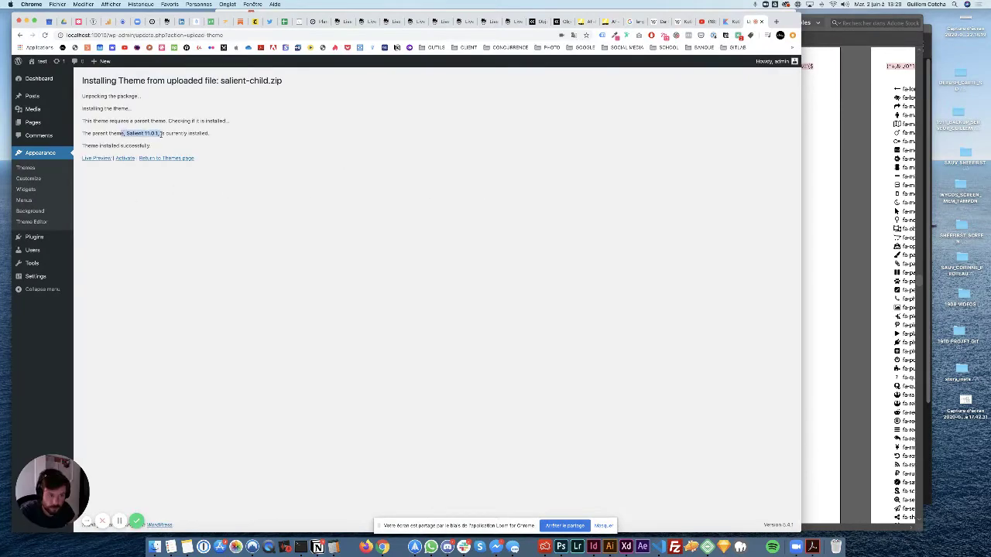
click(121, 156)
click(121, 157)
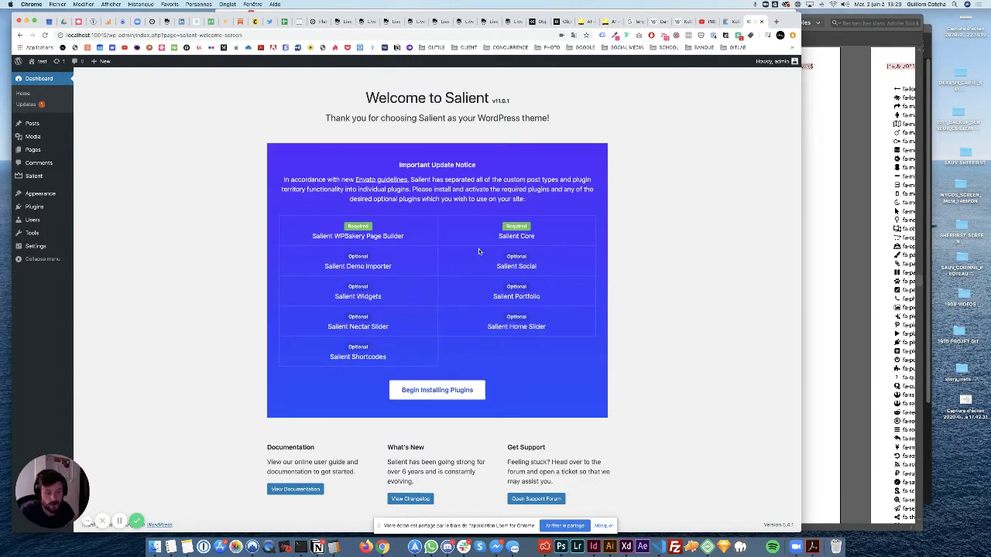
click(601, 526)
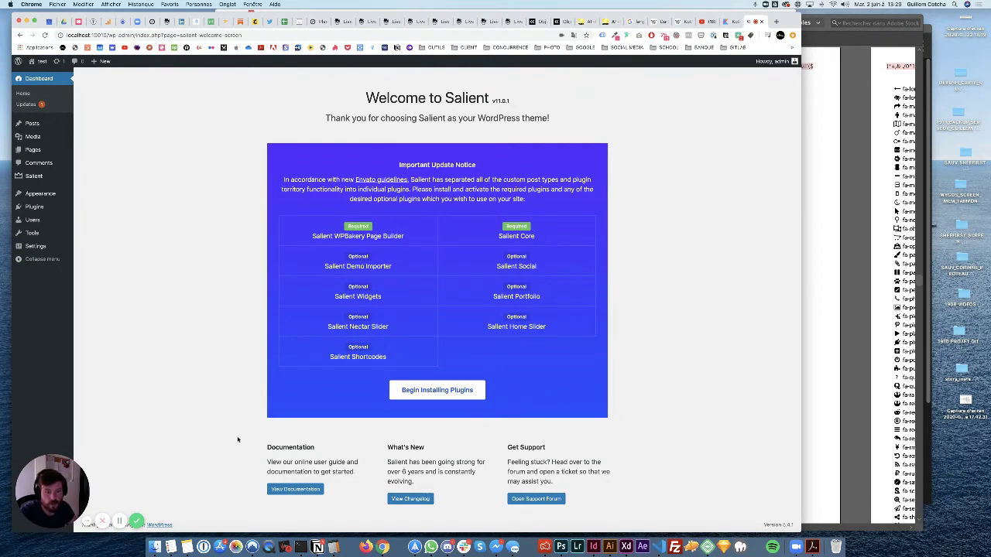
Bulk install the theme's two required plugins, Salient Core and Salient WPBakery Page Builder.
mouse_move(47, 195)
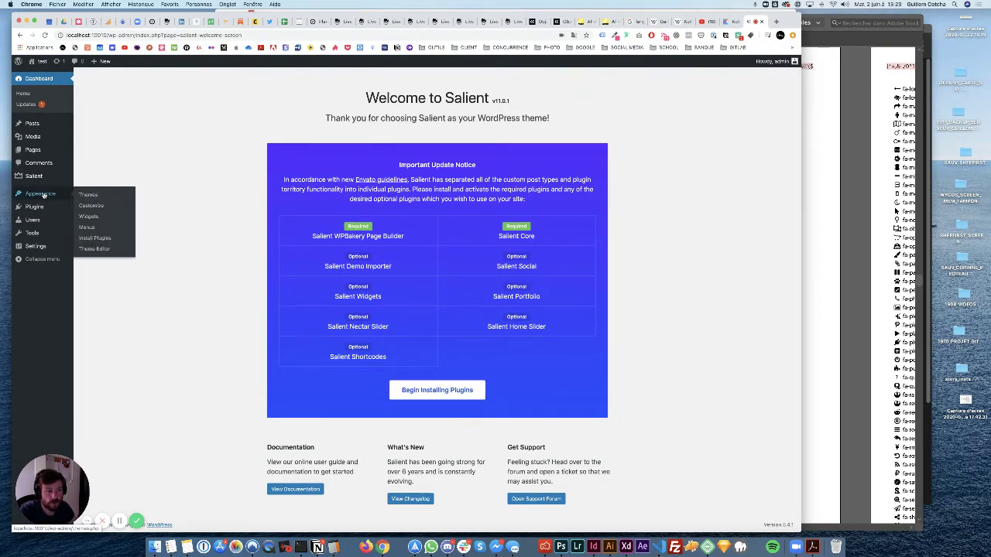
click(87, 241)
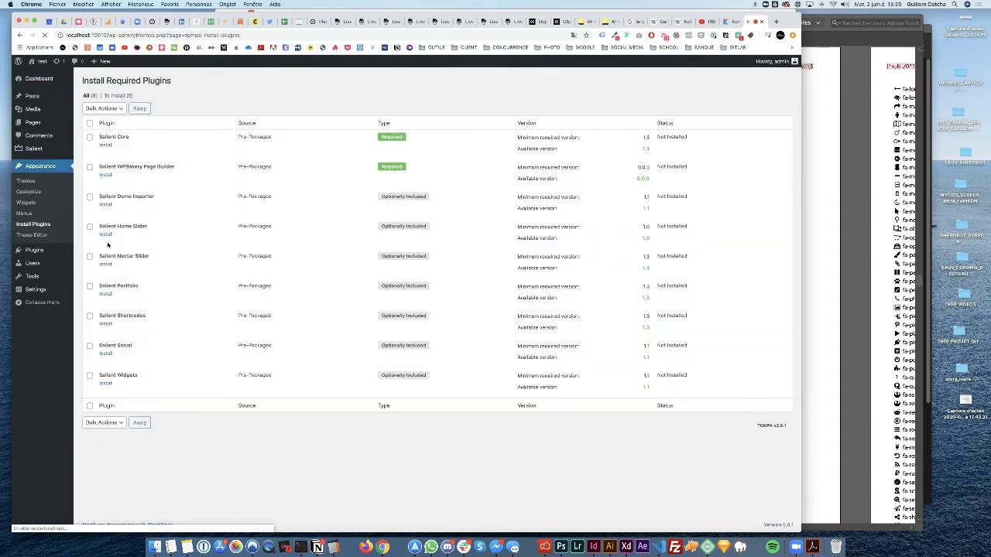
click(90, 138)
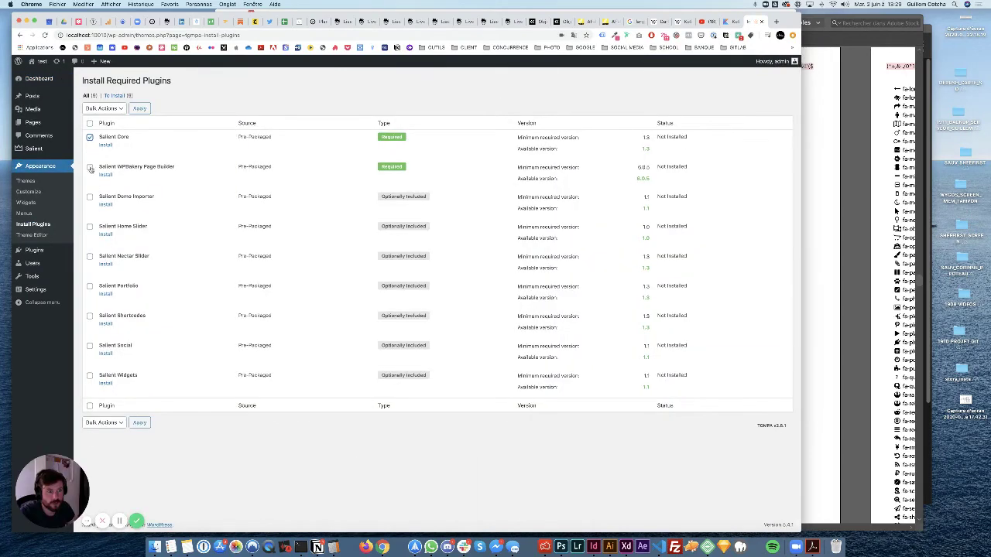
click(89, 169)
click(91, 108)
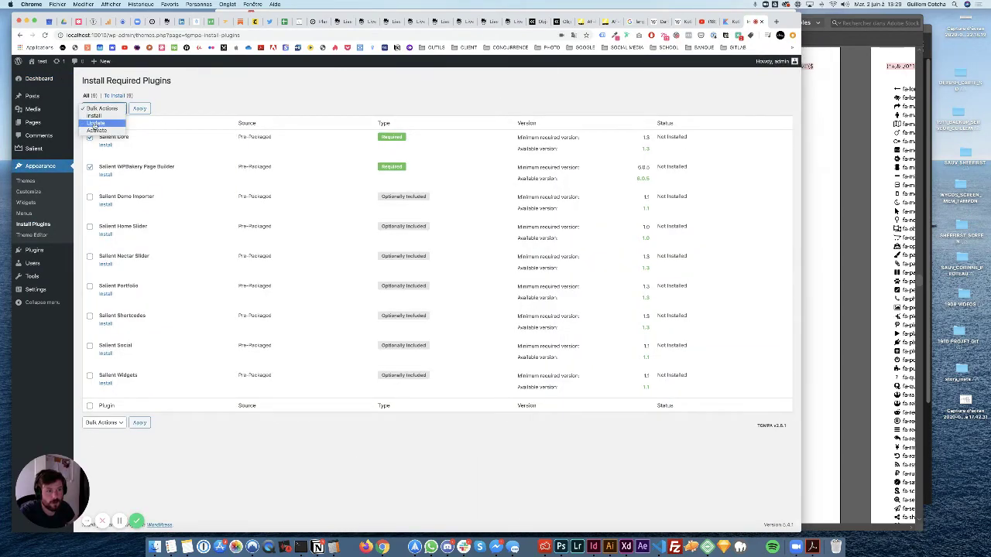
click(95, 116)
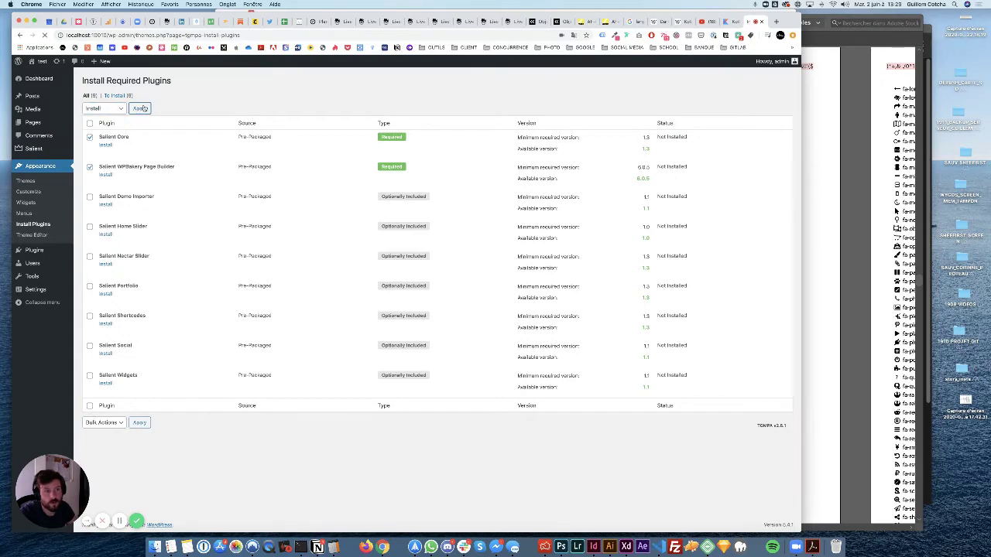
click(141, 108)
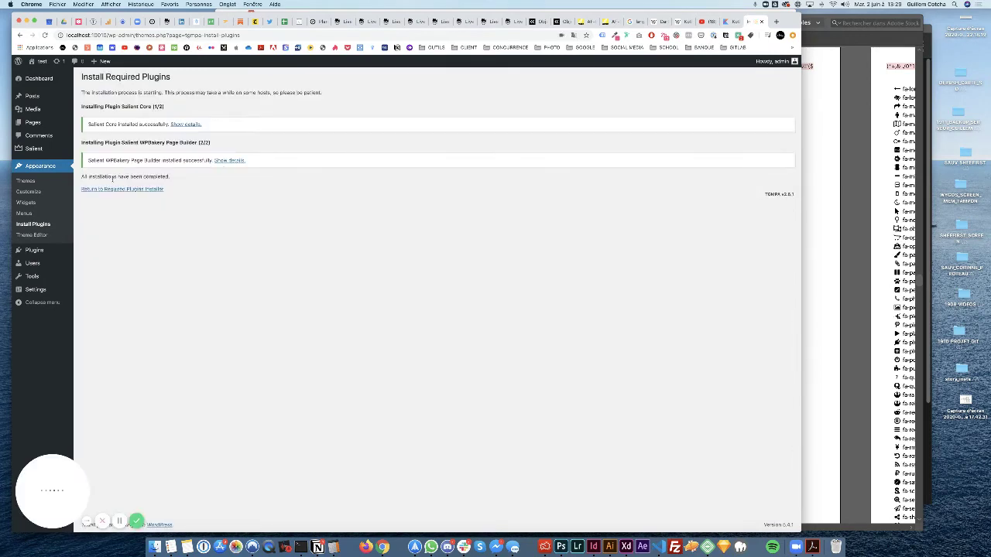
Return to the required plugins list and bulk activate Salient Core and Salient WPBakery Page Builder.
drag(164, 189, 81, 189)
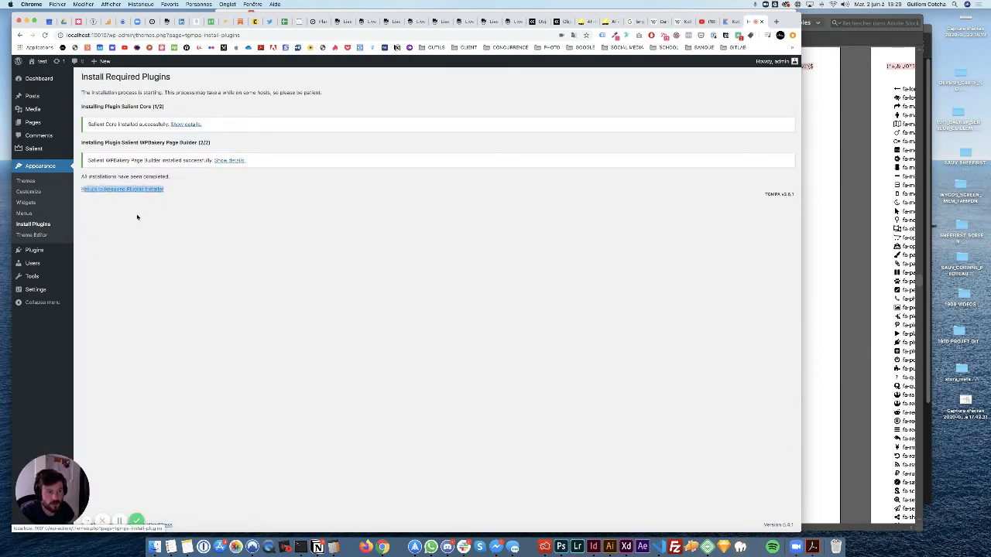
click(137, 190)
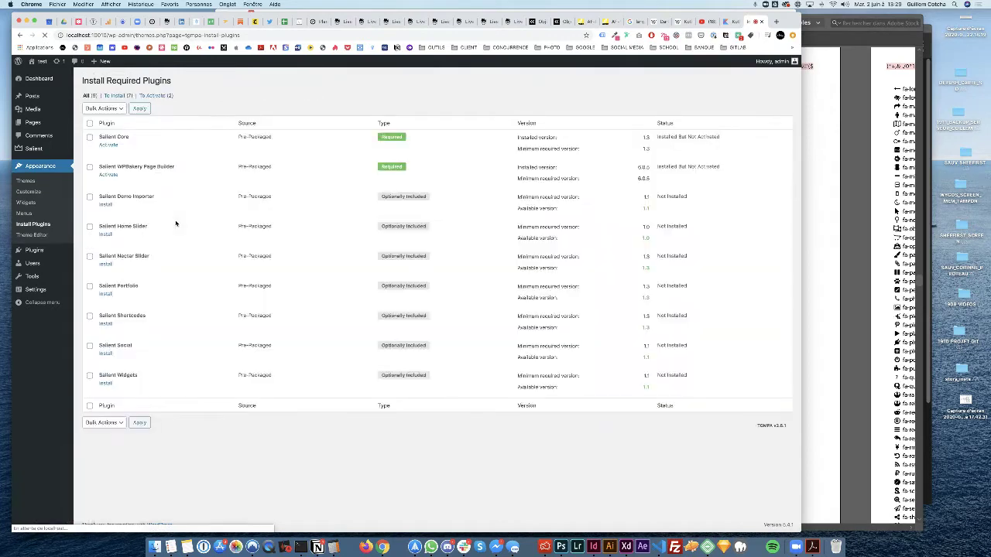
click(90, 137)
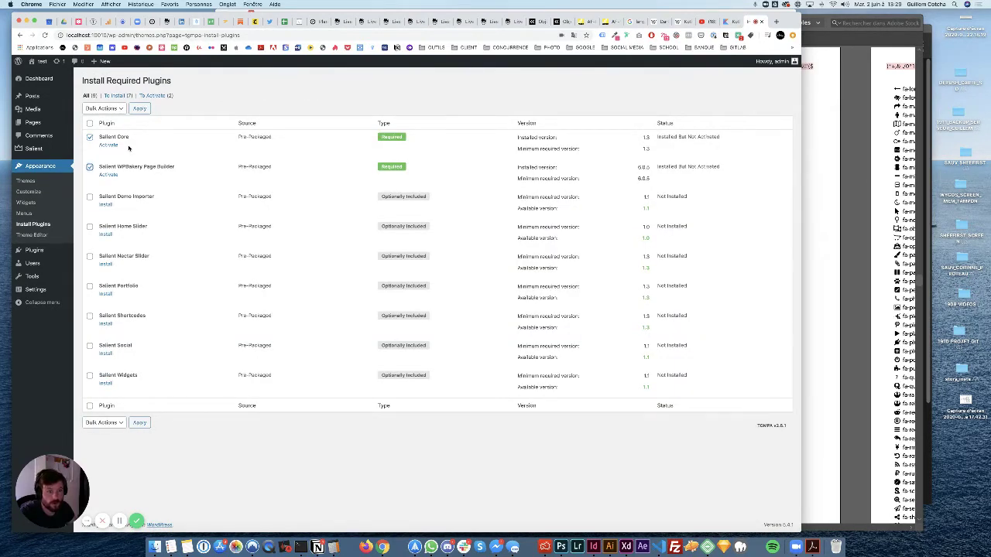
drag(515, 172, 508, 187)
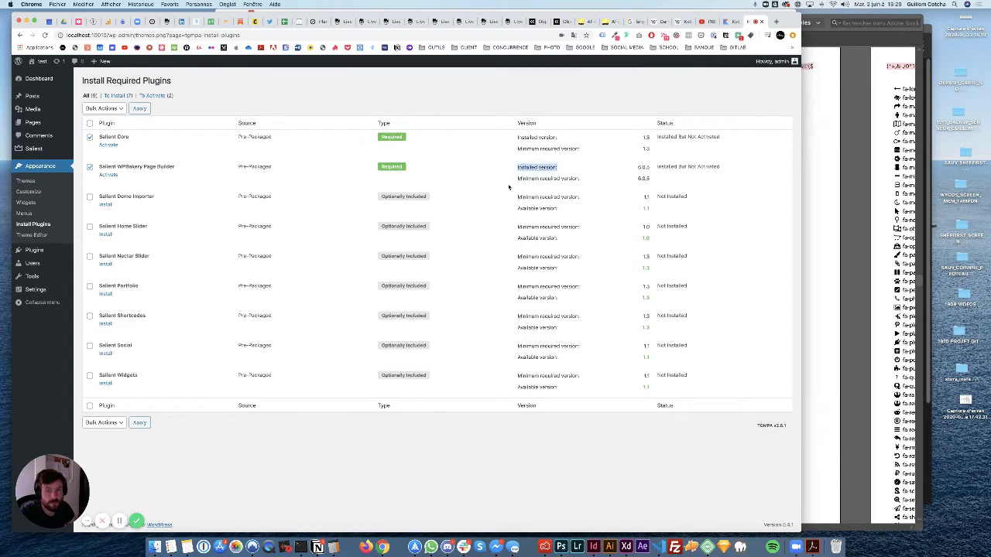
click(111, 112)
click(106, 132)
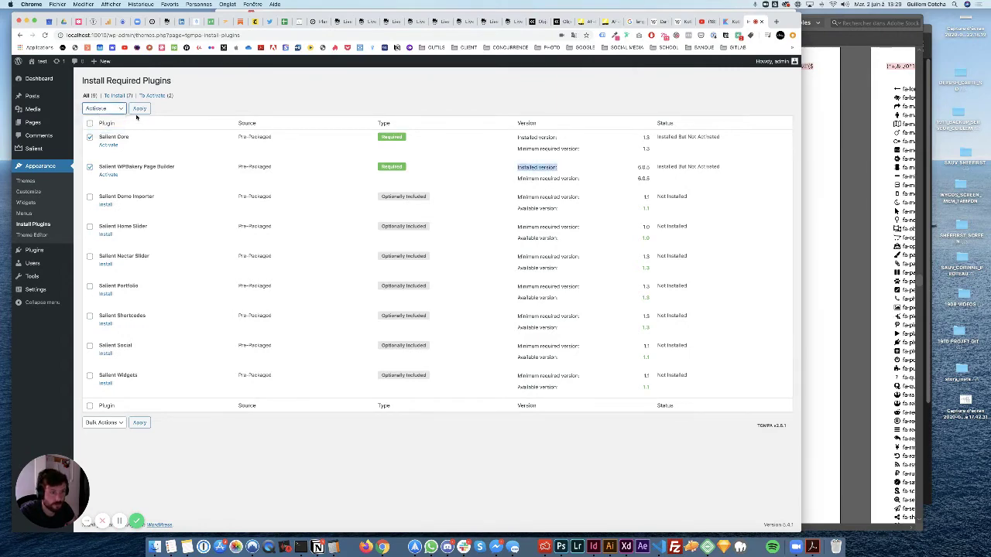
click(140, 109)
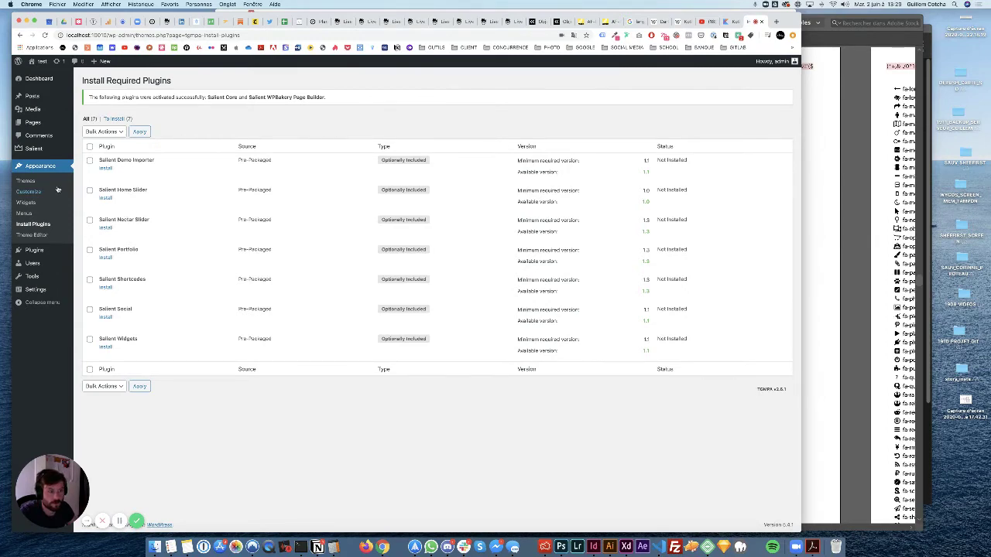
Show the list of all the site's pages and dismiss the Important Salient Plugin Notice.
mouse_move(39, 150)
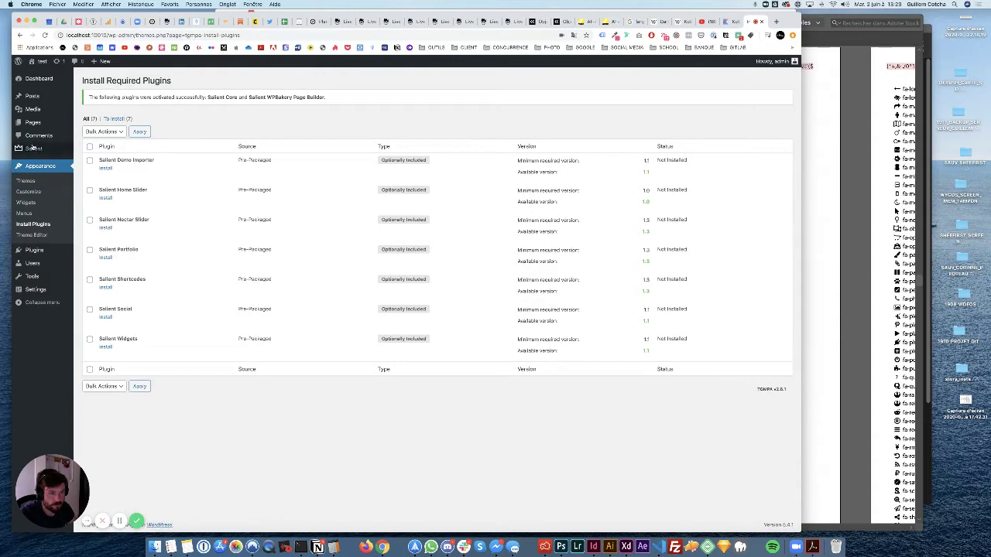
mouse_move(33, 124)
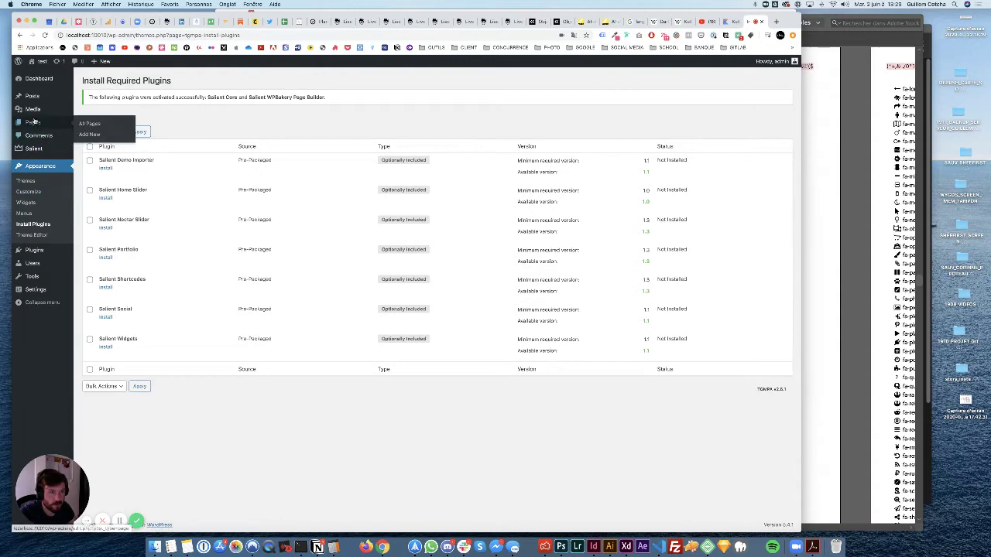
click(83, 125)
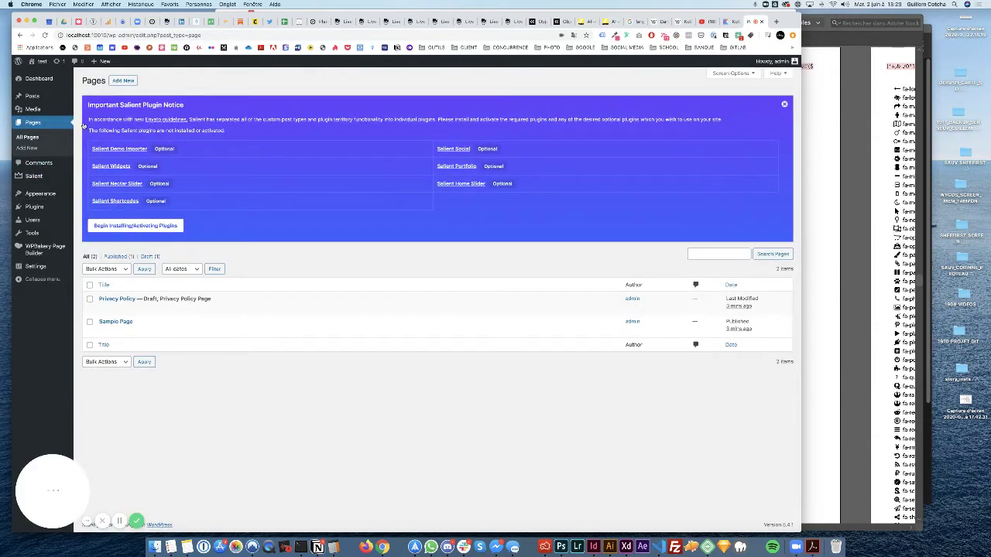
click(784, 103)
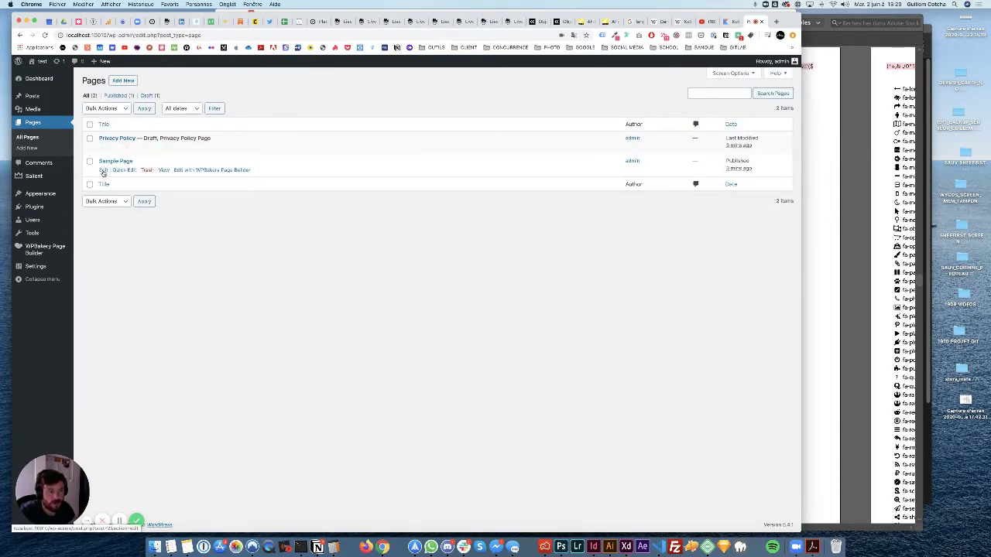
Disable the Gutenberg Editor in the WPBakery Page Builder general settings and save the changes.
mouse_move(34, 195)
mouse_move(32, 253)
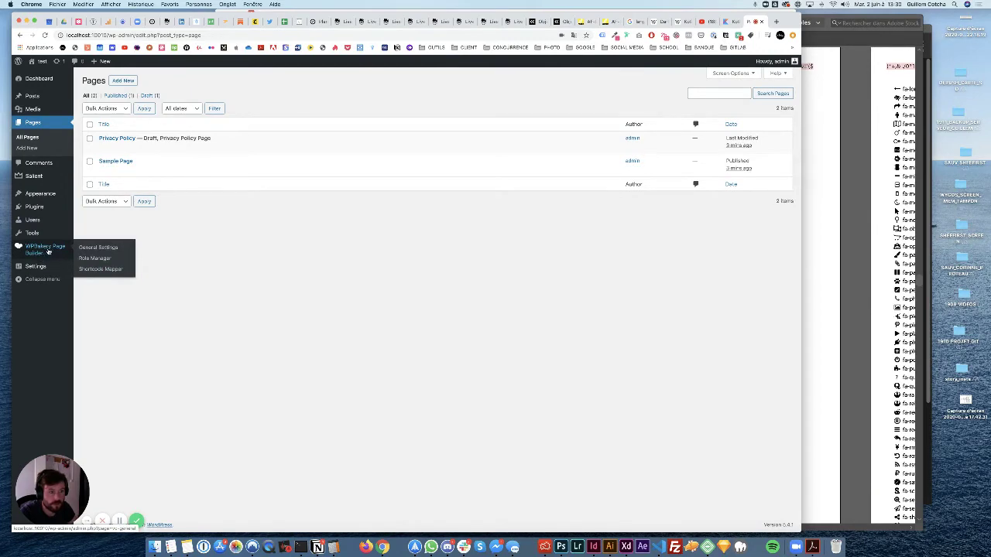
click(101, 248)
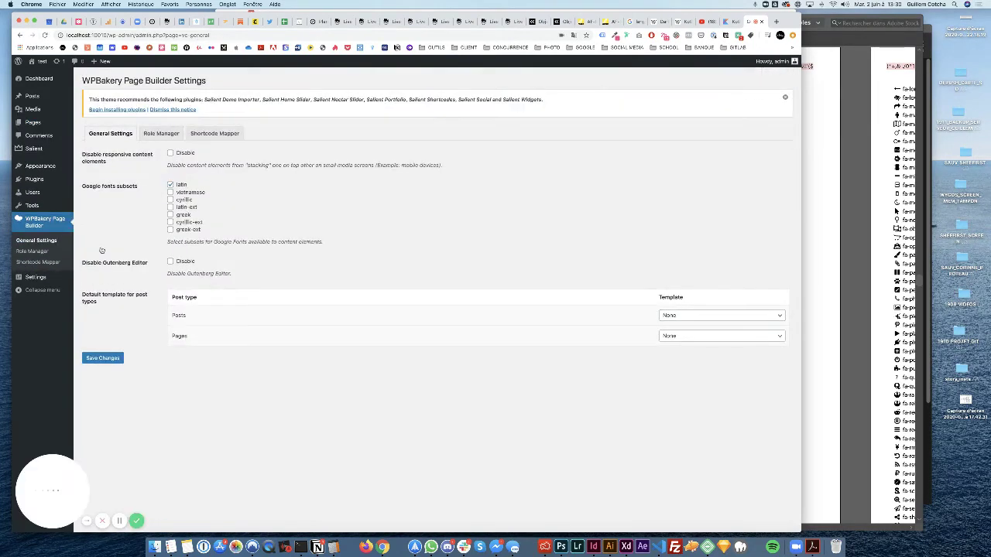
click(170, 262)
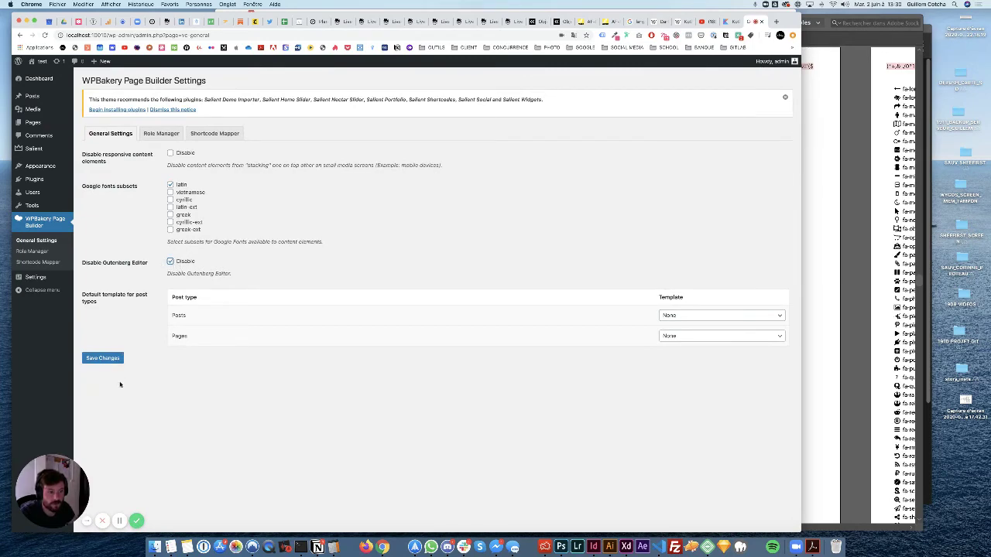
click(108, 360)
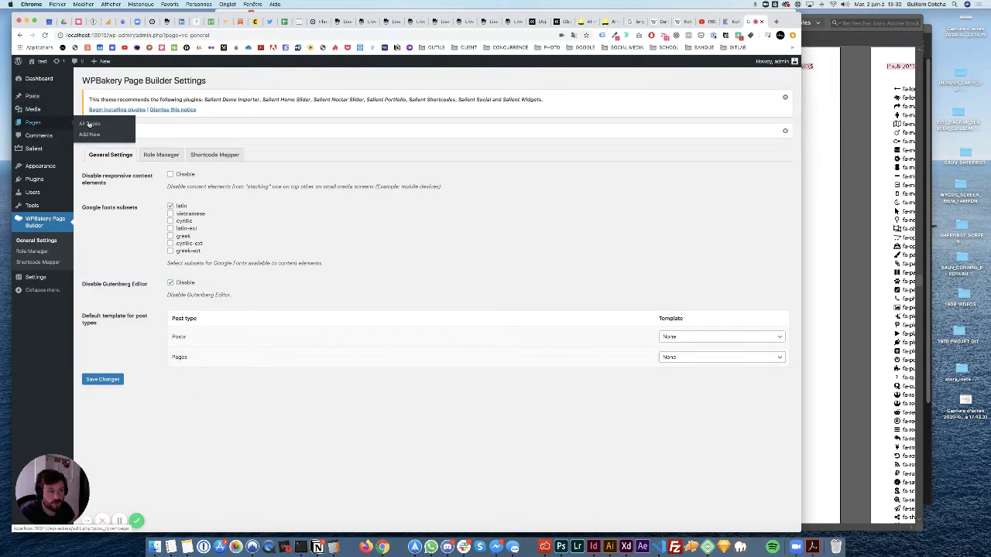
Create a new page, switch it to the WPBakery Backend Editor and dismiss the introductory tips.
click(90, 124)
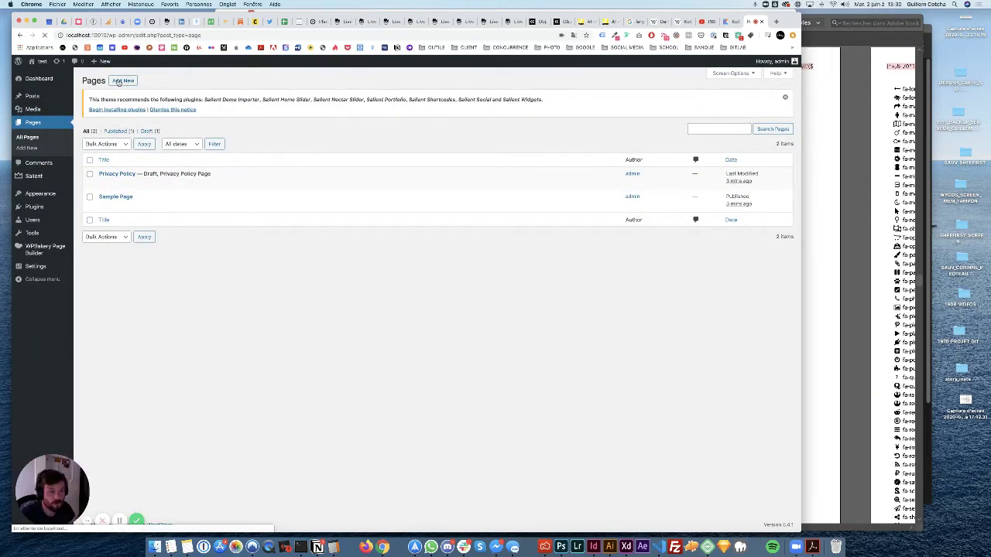
click(123, 80)
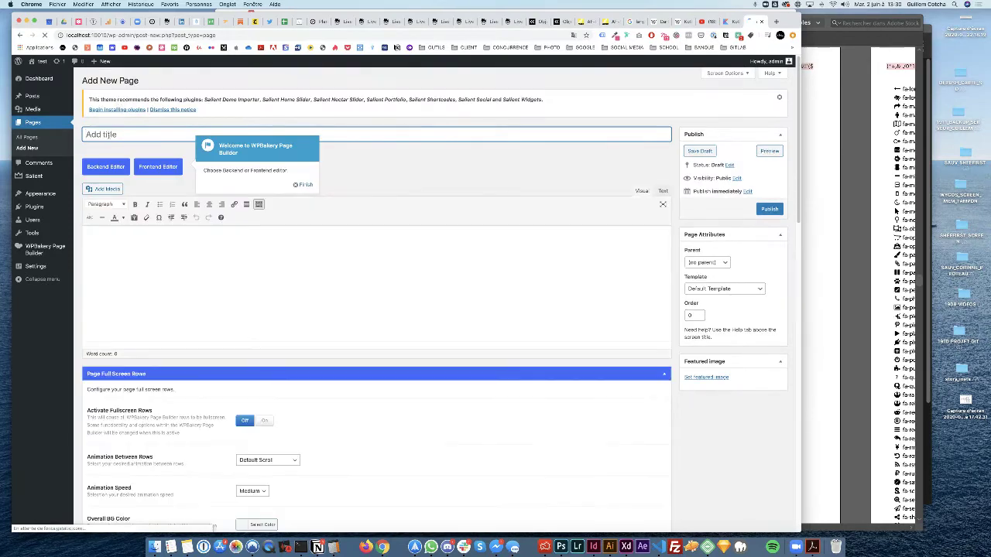
click(304, 185)
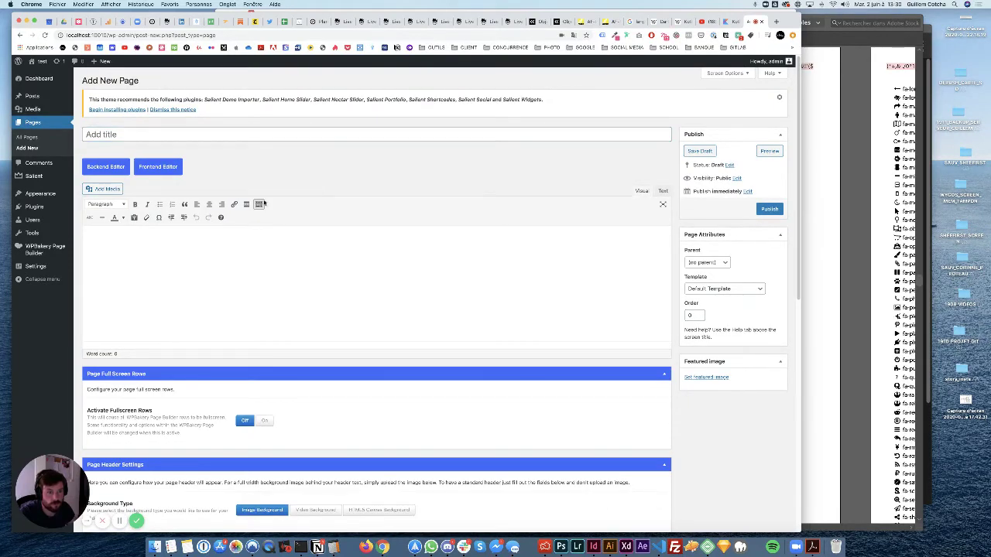
click(107, 169)
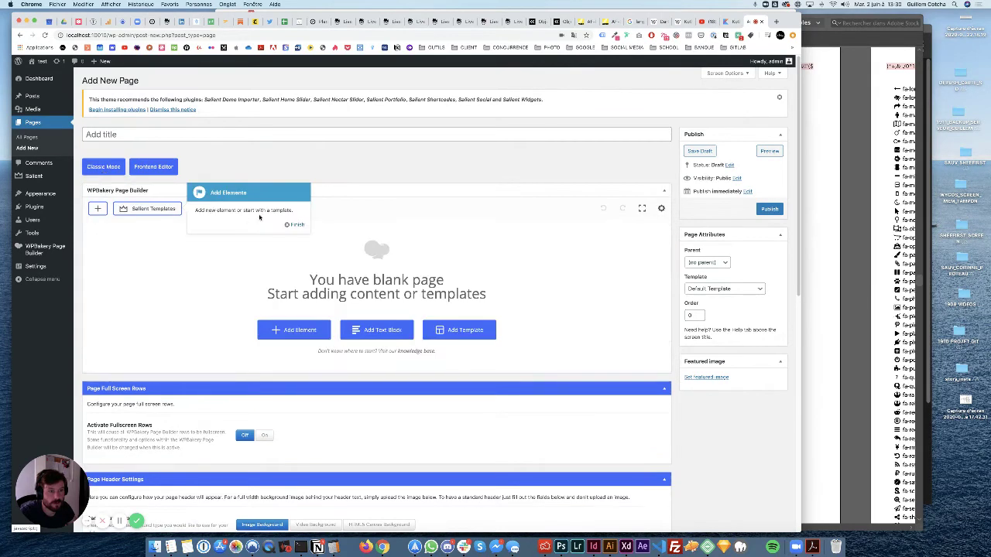
click(283, 219)
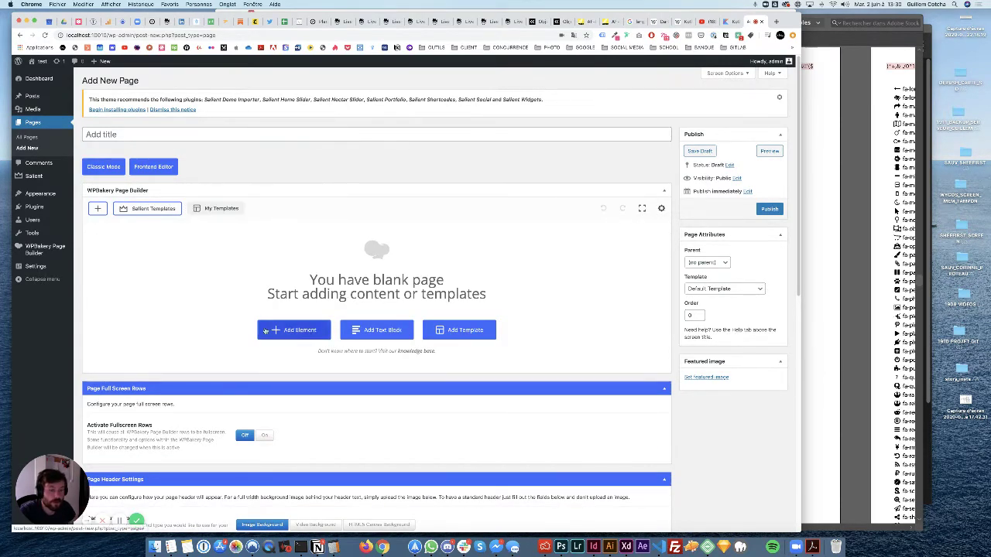
Look through the elements available to add to the blank page, then close the element library.
click(297, 332)
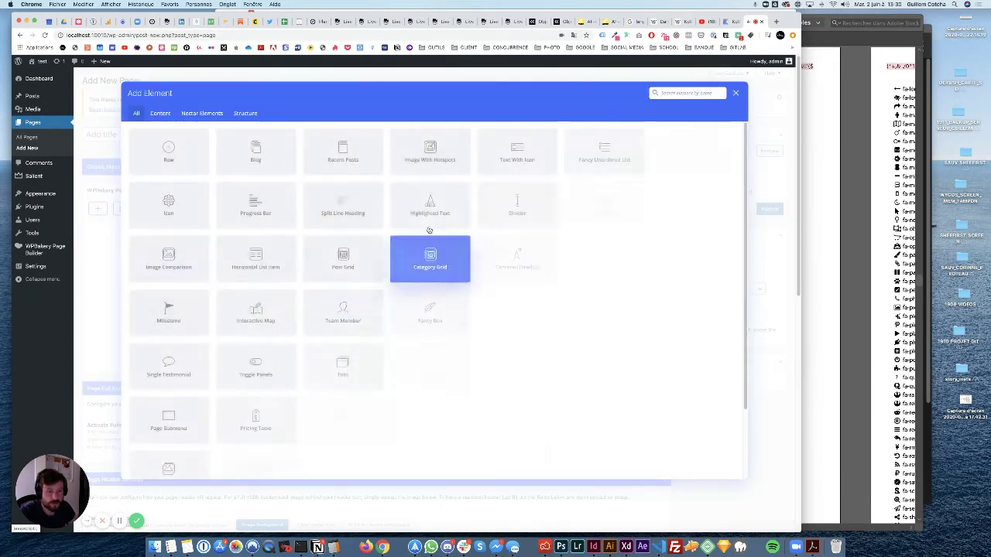
scroll(503, 232, down, 3)
scroll(387, 256, up, 3)
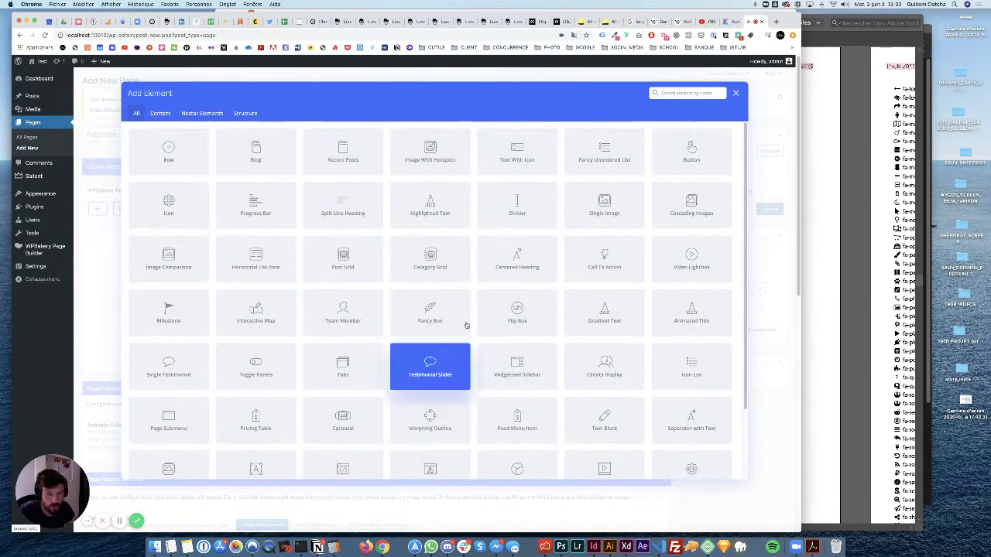
click(735, 94)
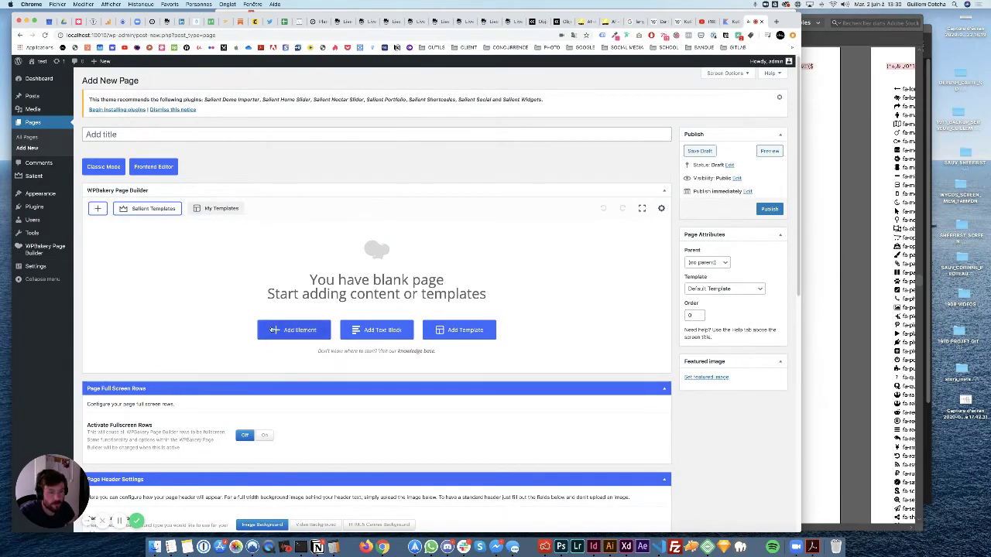
Browse the Salient Studio templates and insert the Flawless Business Hero template from the Hero Section category into the page.
click(148, 209)
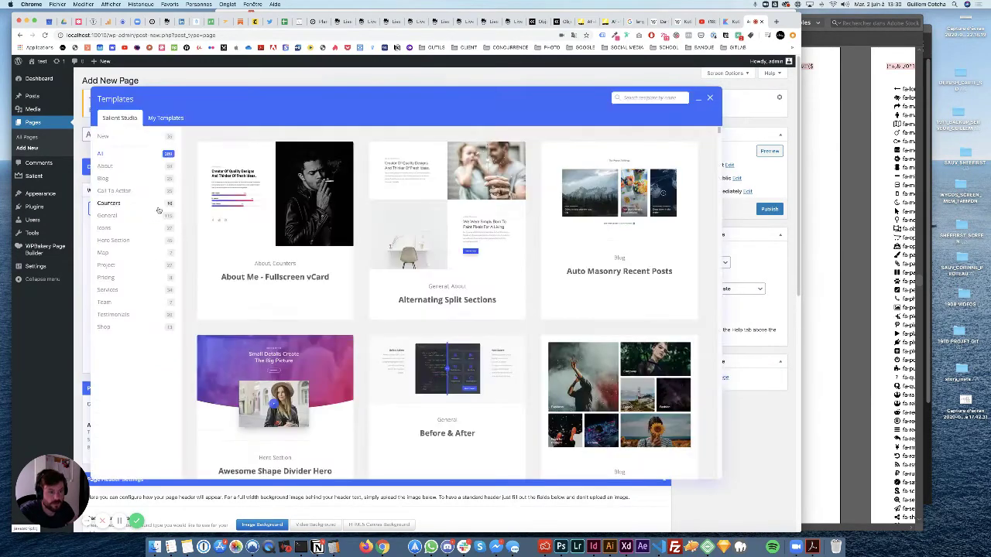
drag(718, 132, 720, 180)
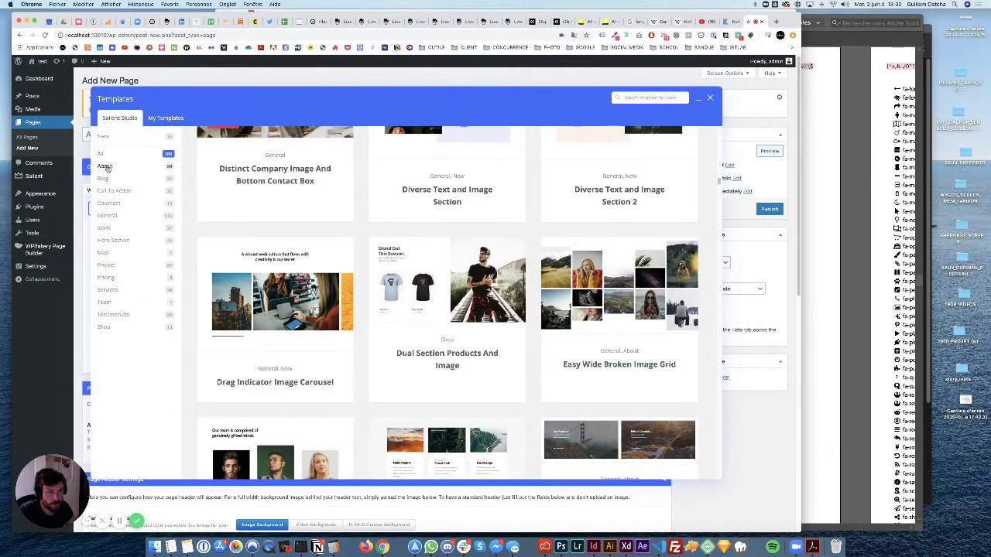
click(112, 241)
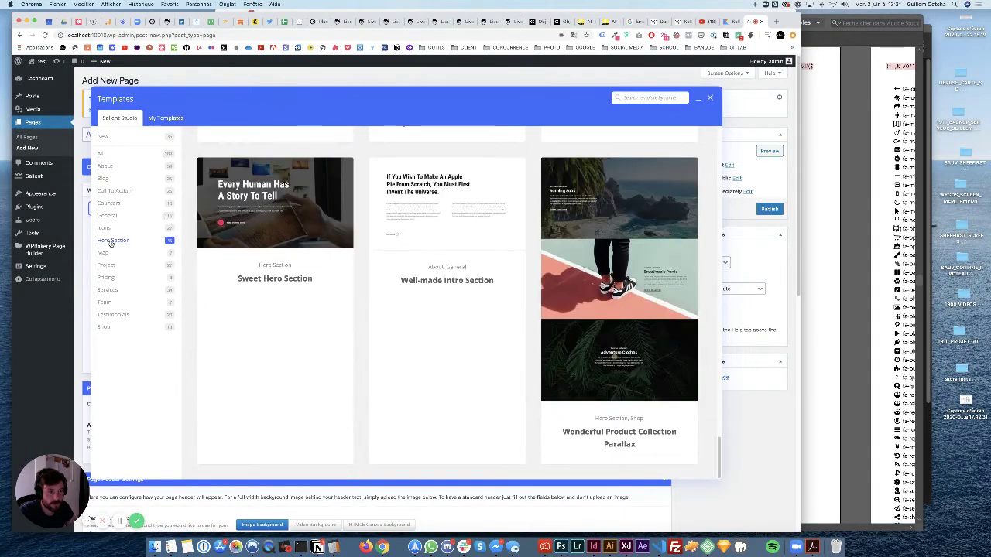
scroll(421, 294, up, 2)
scroll(421, 290, up, 15)
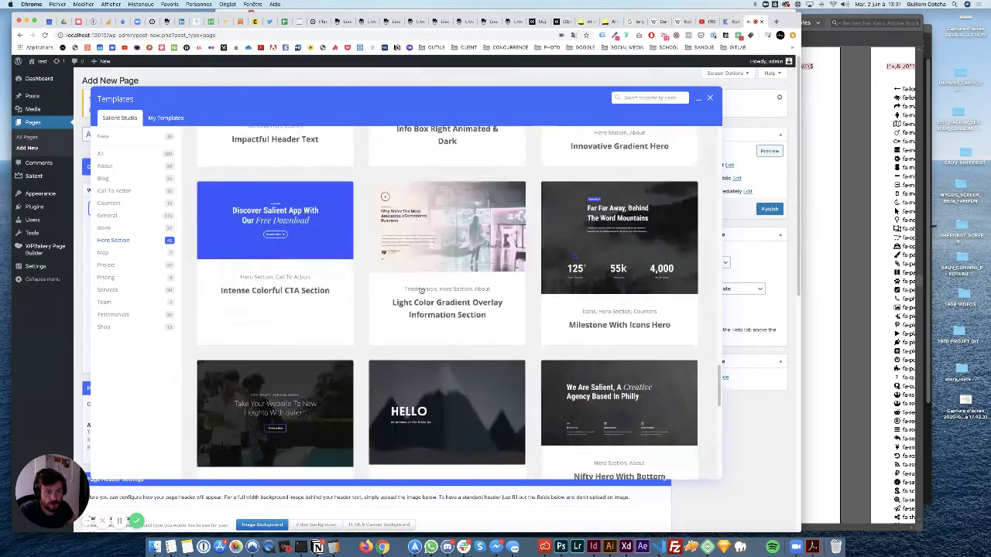
scroll(421, 290, up, 5)
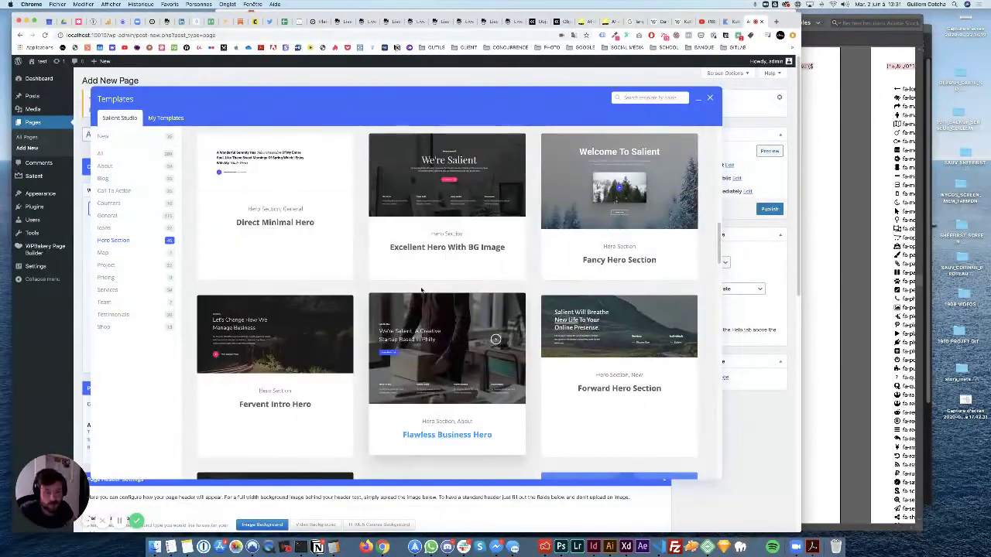
scroll(422, 290, down, 5)
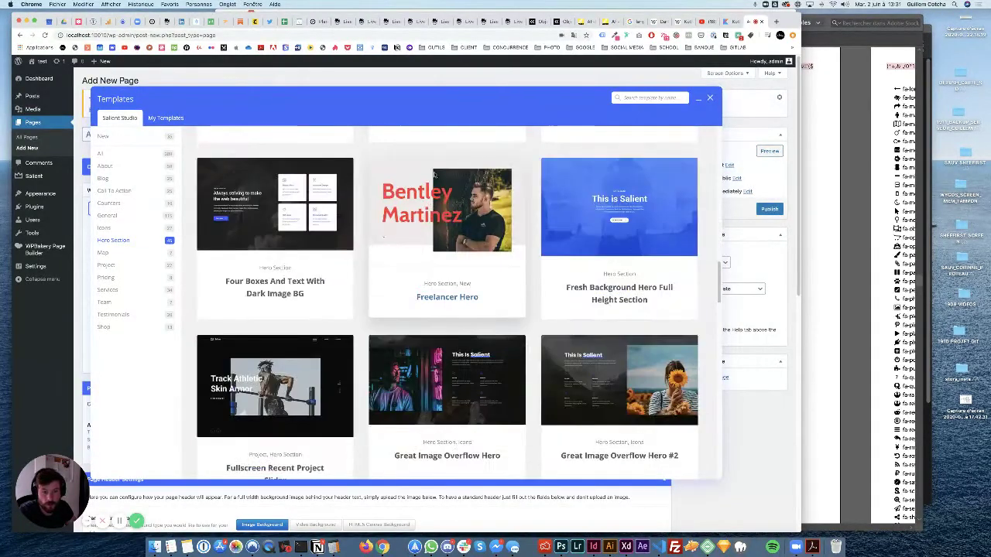
scroll(426, 333, up, 4)
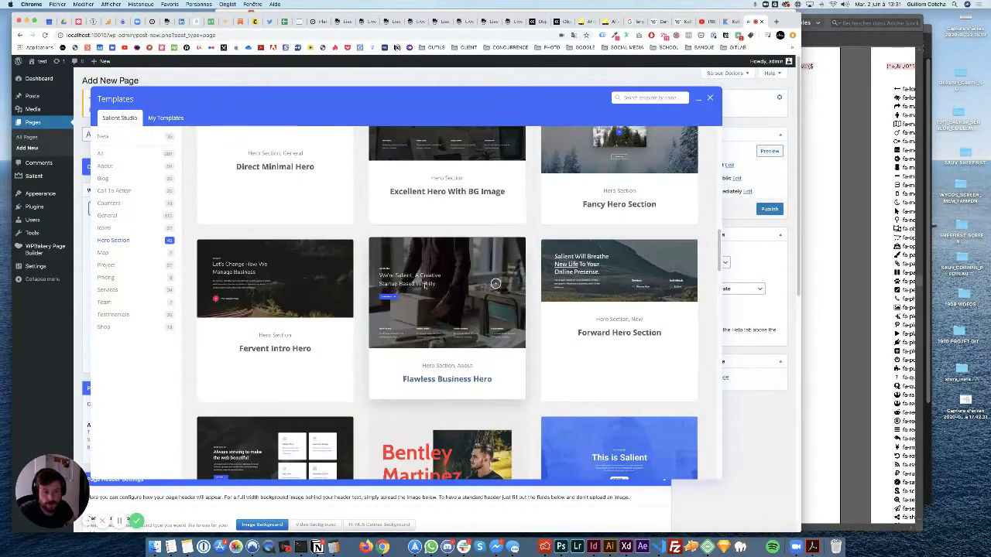
click(433, 382)
Preview the page with the inserted hero section, examine its heading text, and return to the page editor.
click(246, 255)
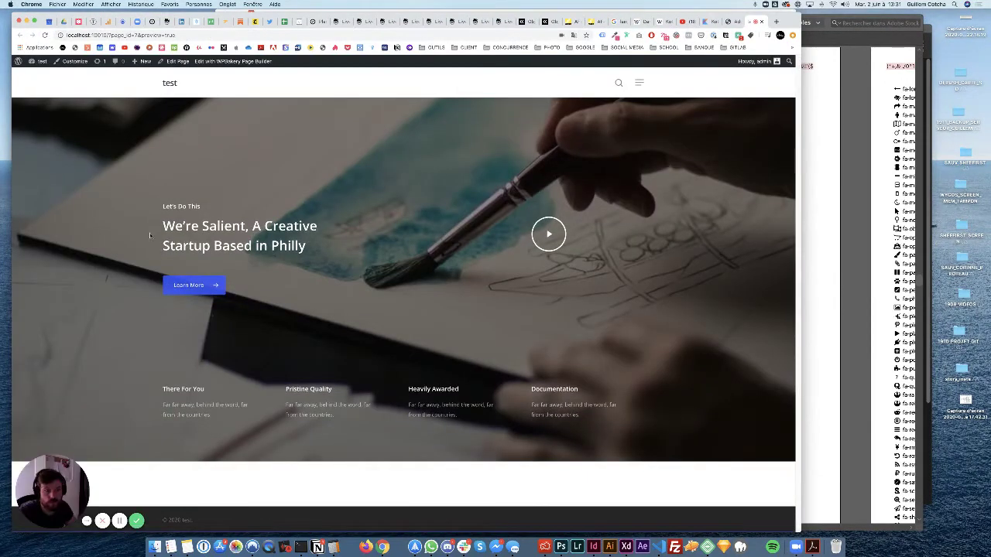
drag(163, 205, 341, 262)
click(343, 264)
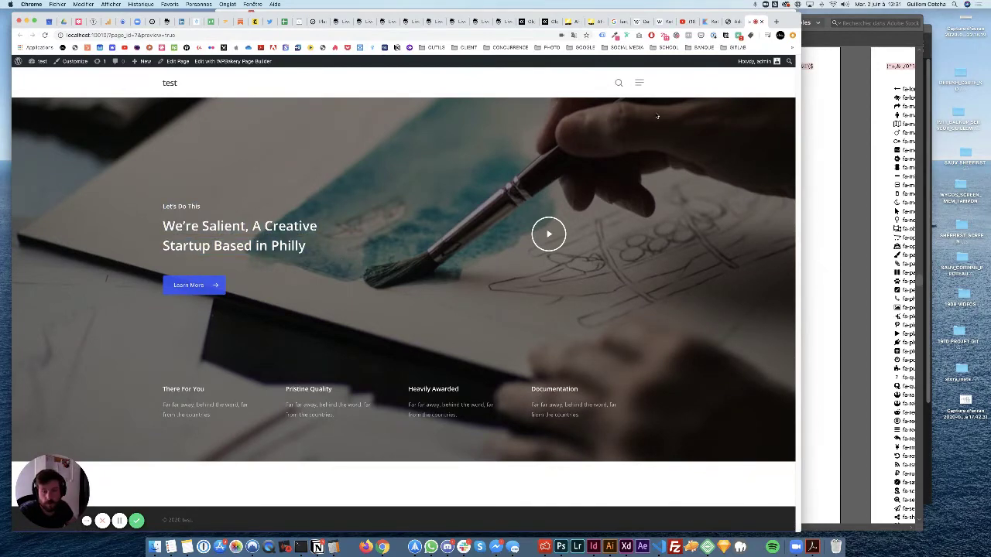
click(732, 21)
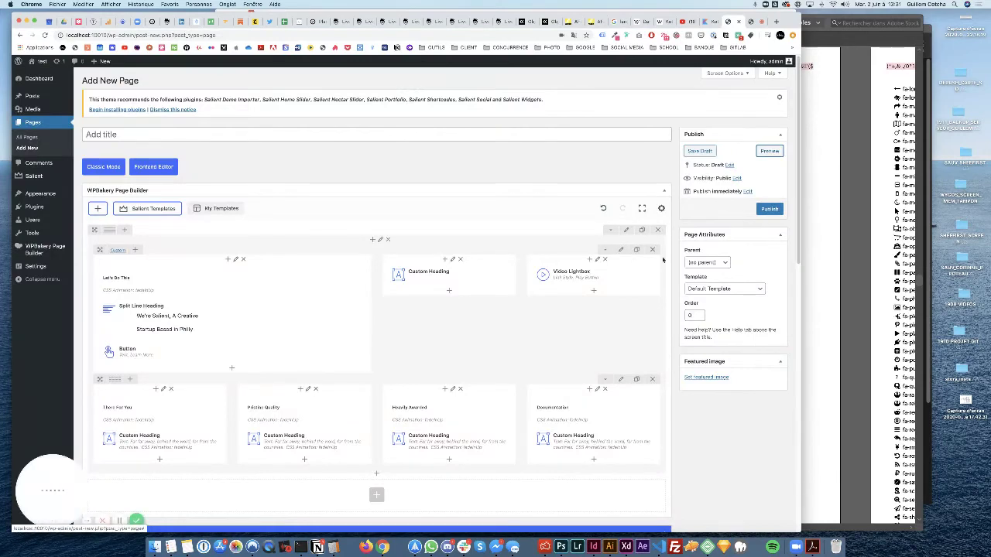